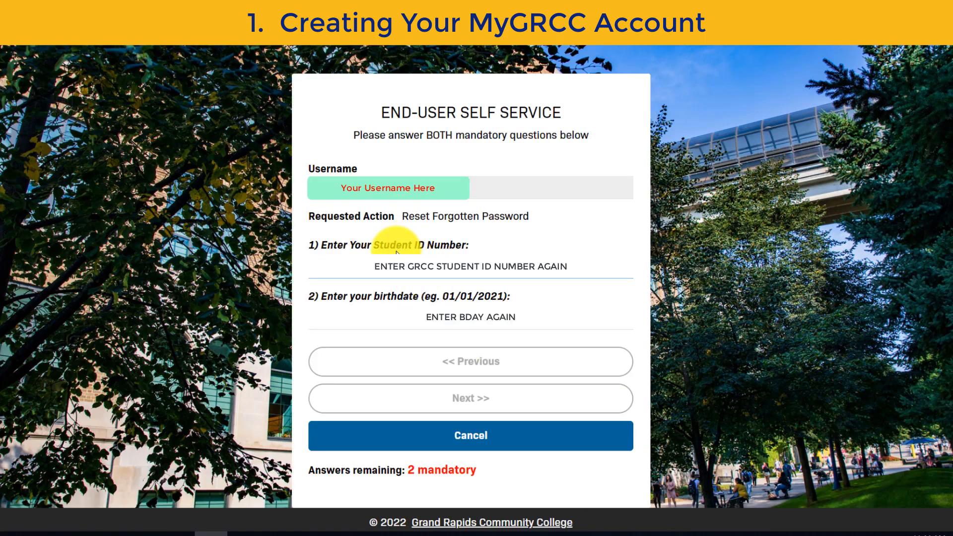
# - Answer both mandatory identity questions with the student ID number and birthdate, and continue the forgotten-password reset
pyautogui.write('0')
pyautogui.click(380, 321)
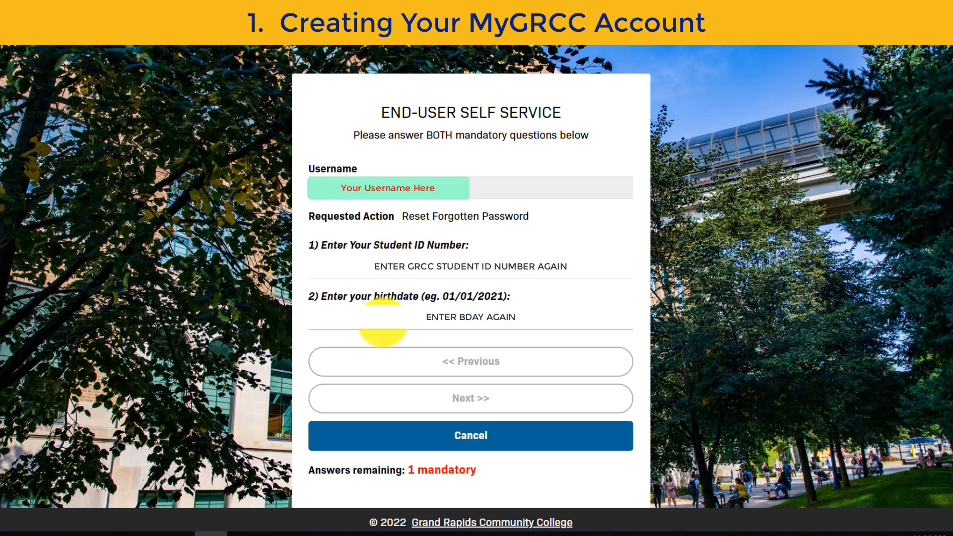
pyautogui.write('0')
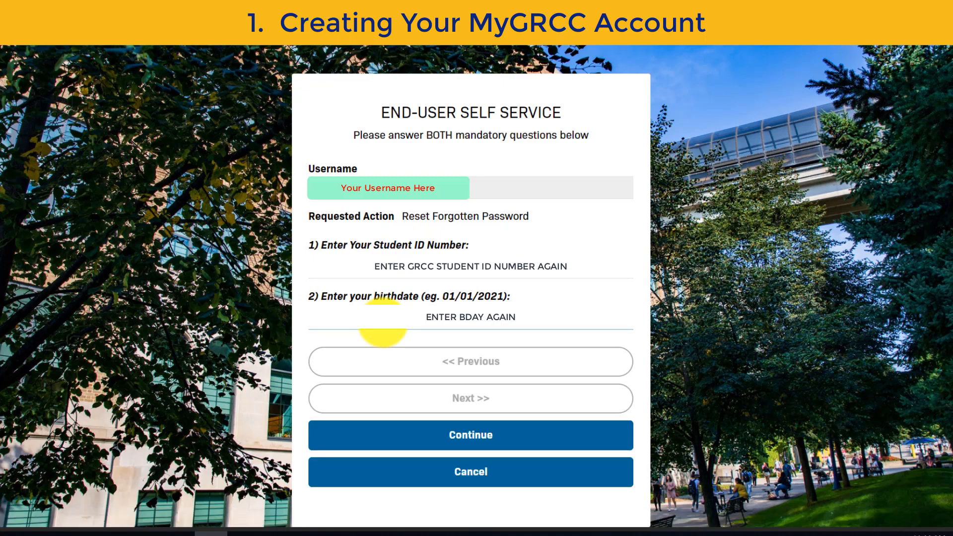
pyautogui.click(454, 446)
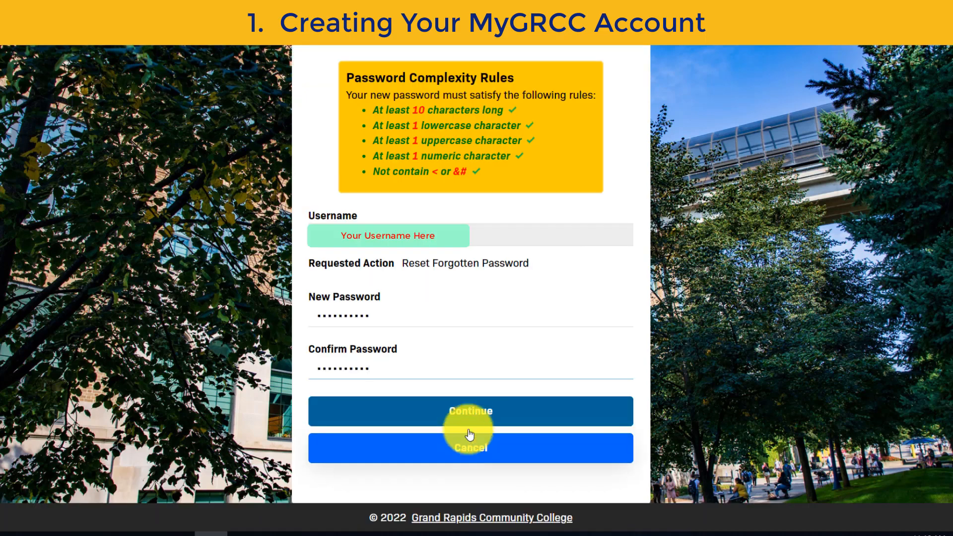
# - Submit the new account password with its matching confirmation, and proceed to sign in
pyautogui.click(467, 412)
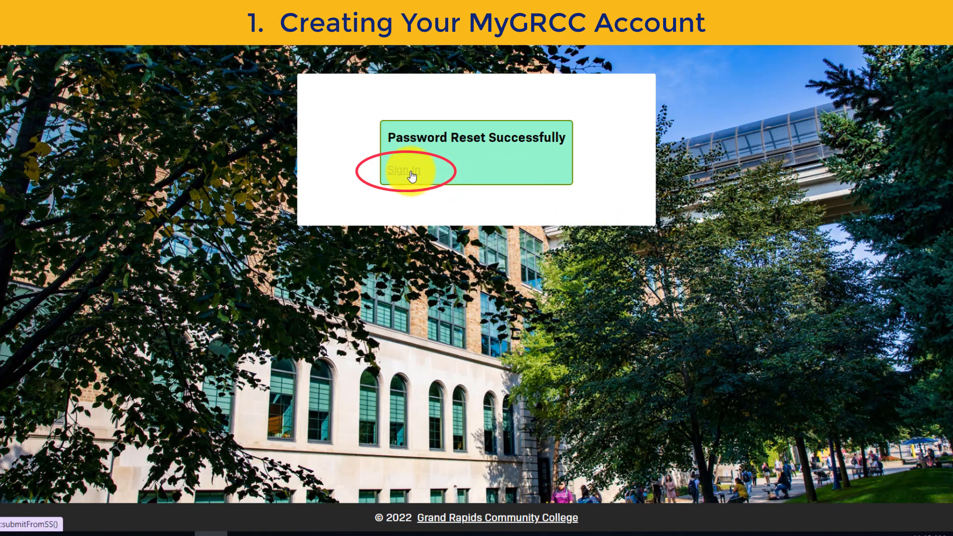
pyautogui.click(408, 170)
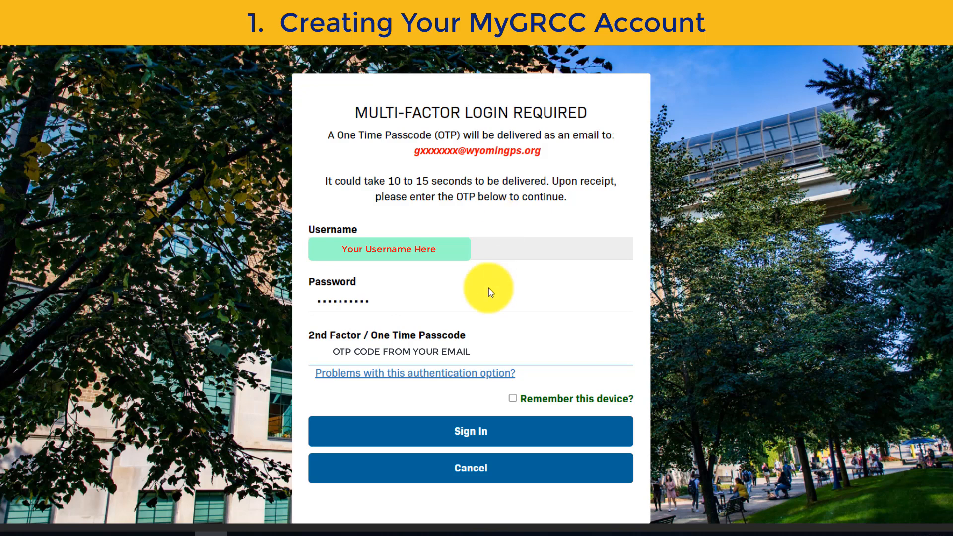
# - Sign in with the account password and the emailed one-time passcode, with this device remembered
pyautogui.click(512, 398)
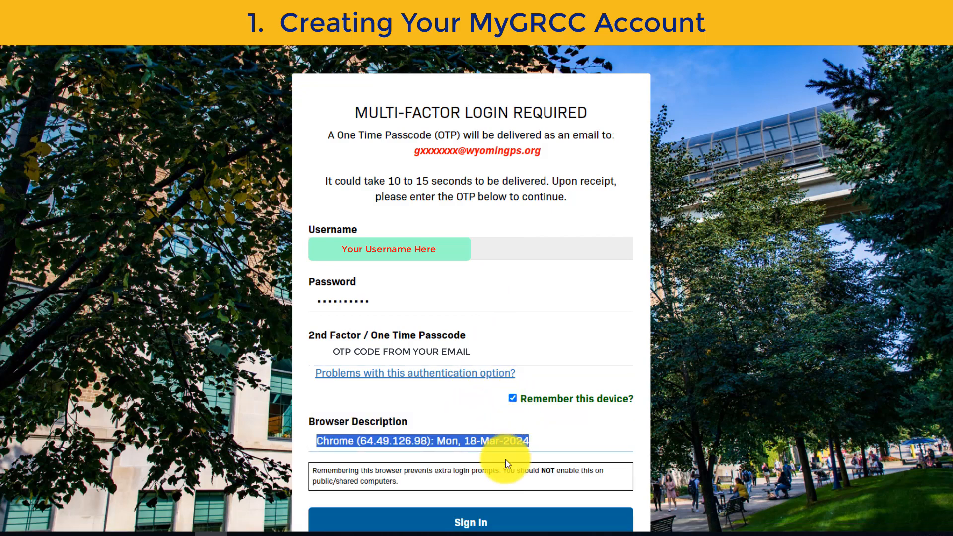
pyautogui.scroll(-1, 493, 459)
pyautogui.click(489, 454)
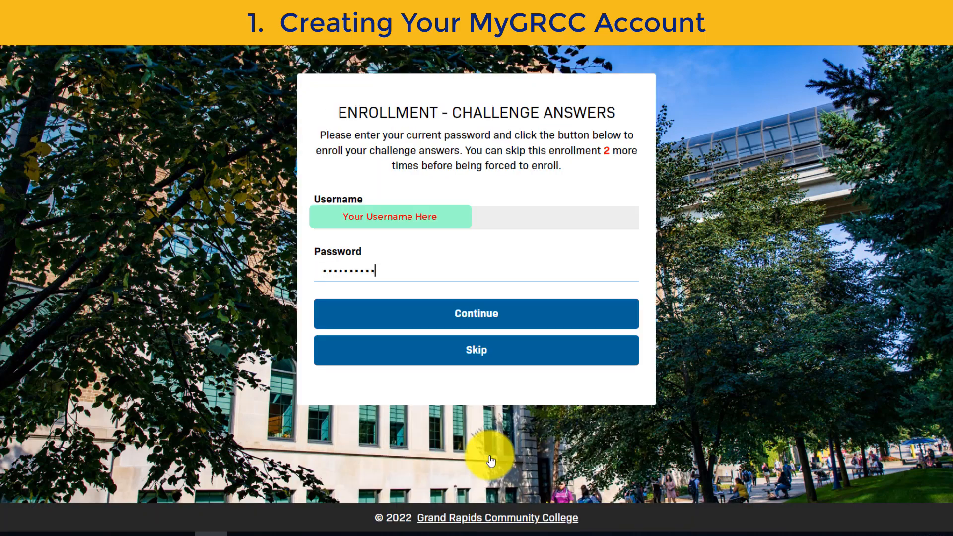
# - Submit the account password and enroll challenge answers for nickname, favorite vacation spot, favorite pet's name, birth city and first child's name
pyautogui.click(525, 314)
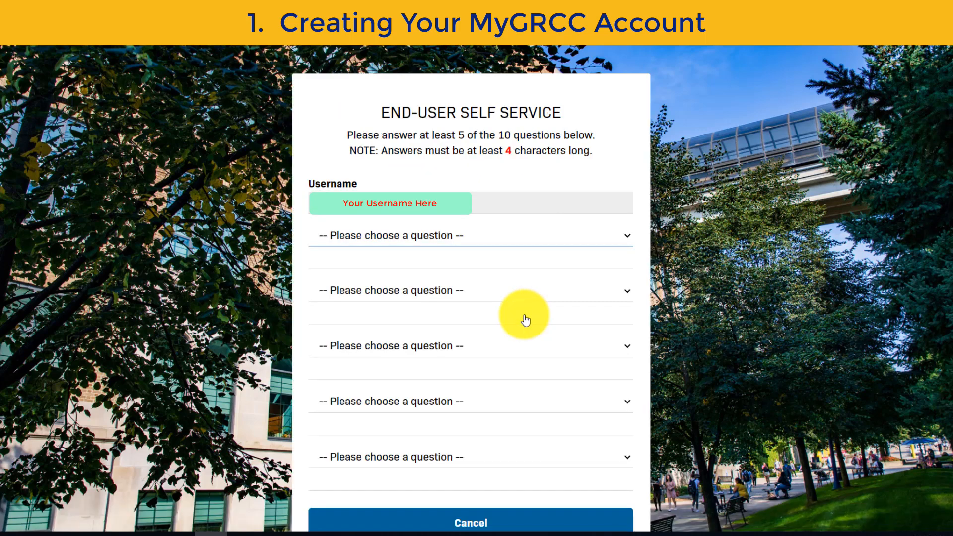
pyautogui.click(627, 235)
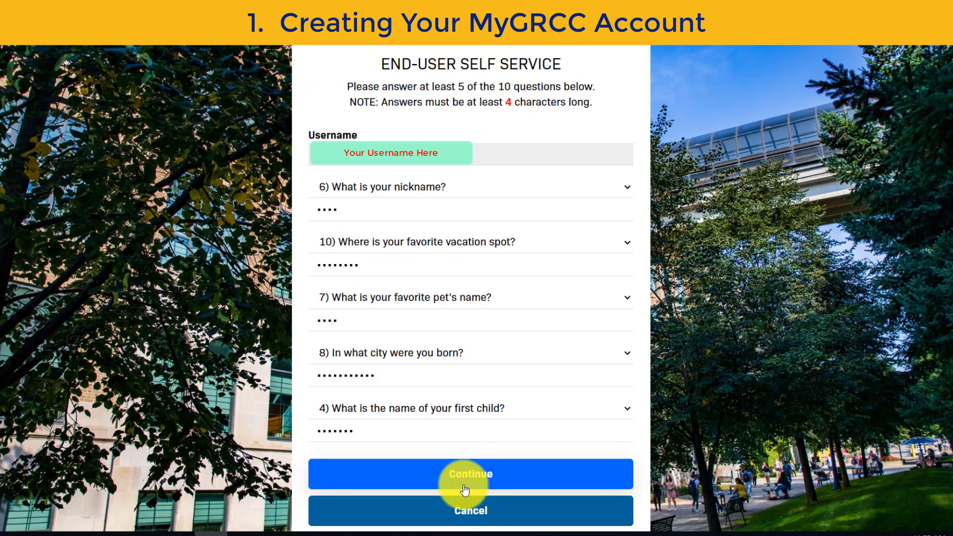
pyautogui.click(463, 484)
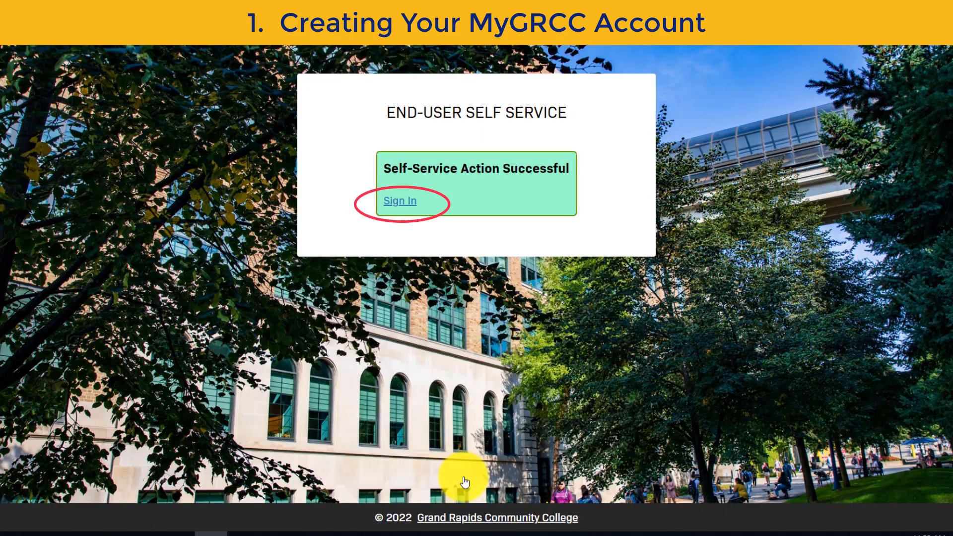
# - Enroll a United States mobile phone number with the account password, verify it with the texted one-time passcode, and sign in
pyautogui.click(400, 201)
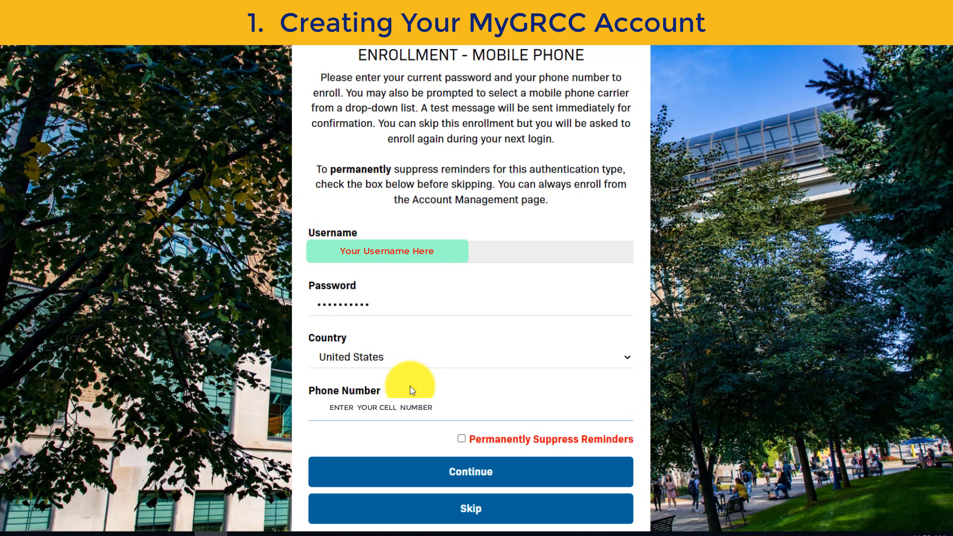
pyautogui.click(424, 468)
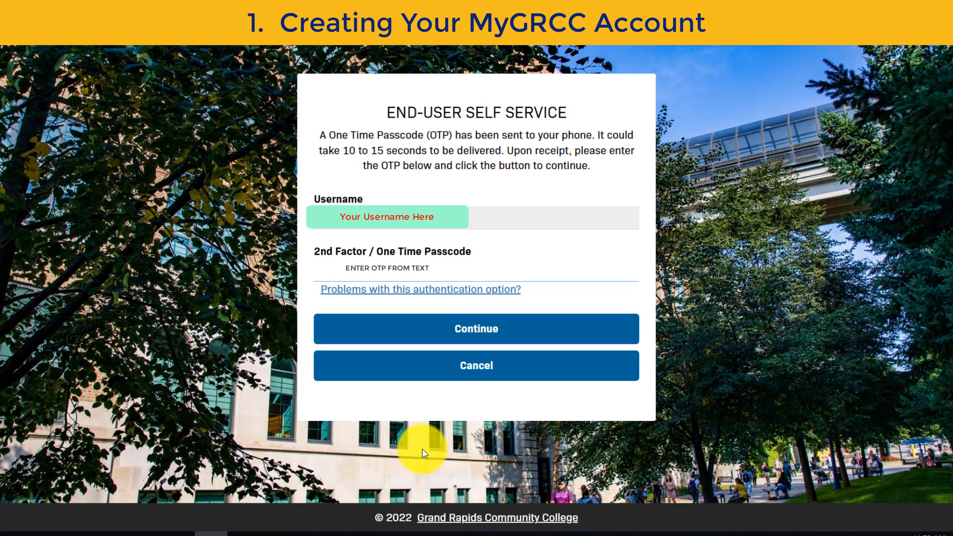
pyautogui.click(490, 327)
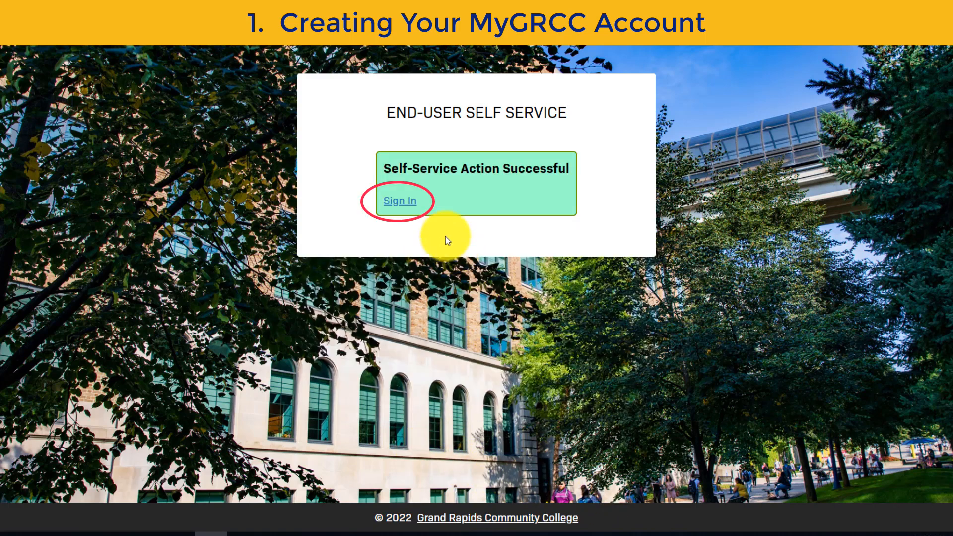
pyautogui.click(408, 203)
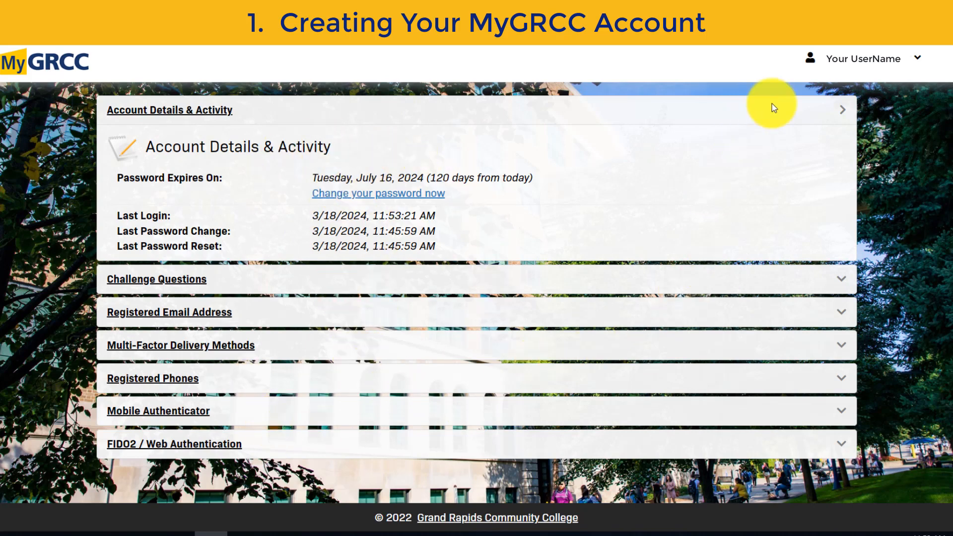
# - Go to the SSO Portal from the account page and open the Academic Works scholarship application
pyautogui.click(916, 64)
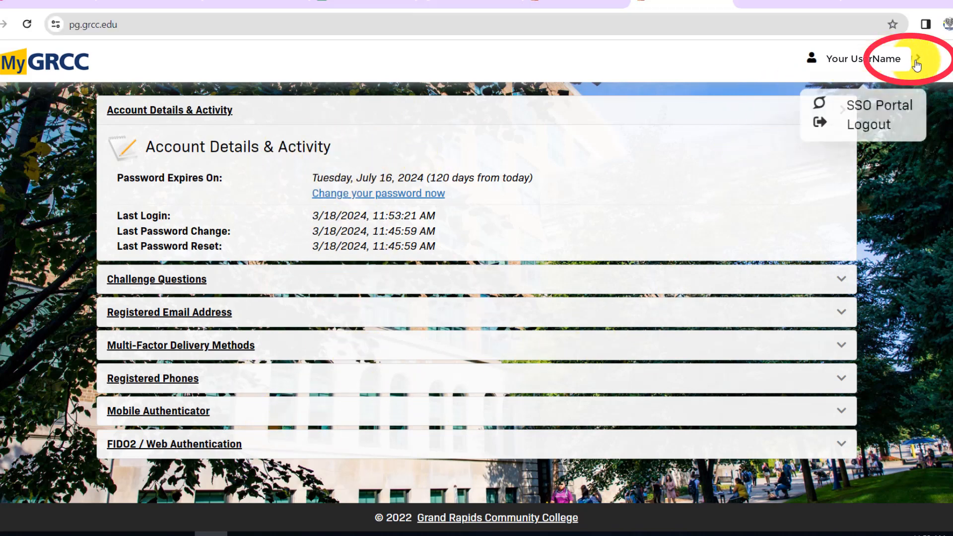
pyautogui.click(899, 102)
pyautogui.scroll(-6, 608, 243)
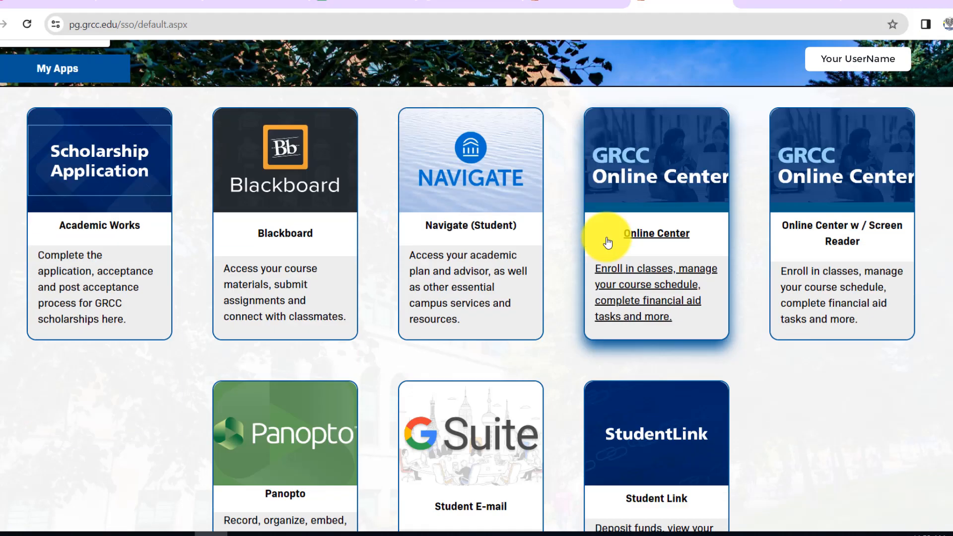
pyautogui.scroll(6, 596, 253)
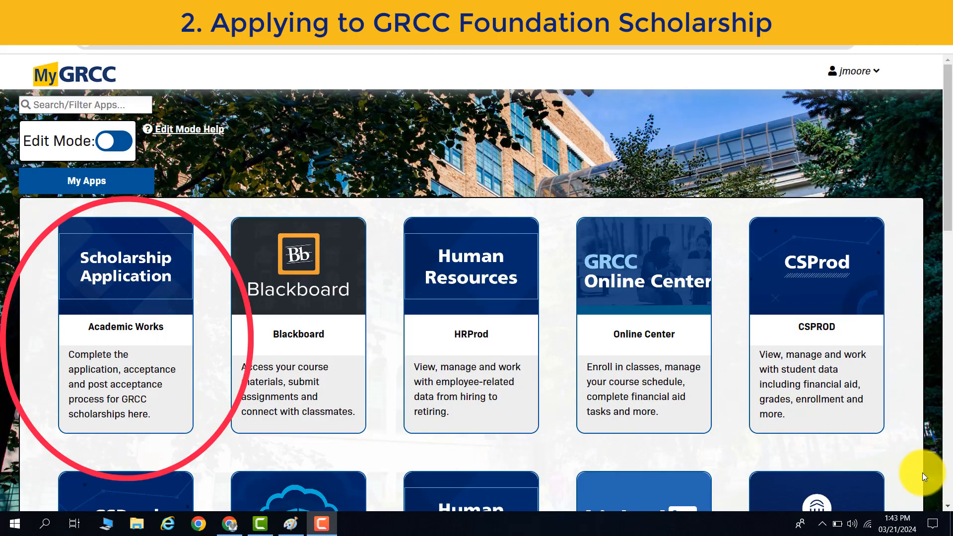
pyautogui.click(131, 283)
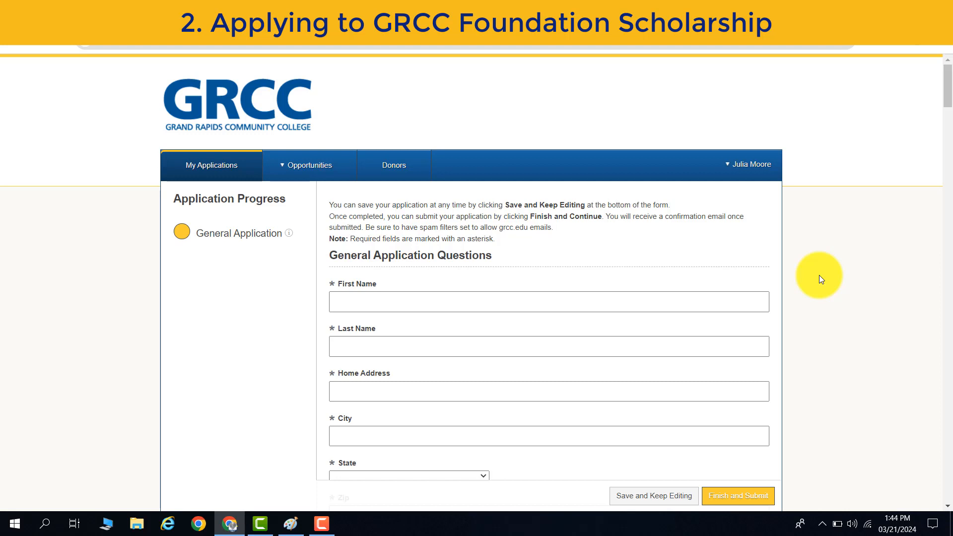
# - Set the High School Graduation Date in the general application questions to 2024
pyautogui.scroll(-3, 819, 275)
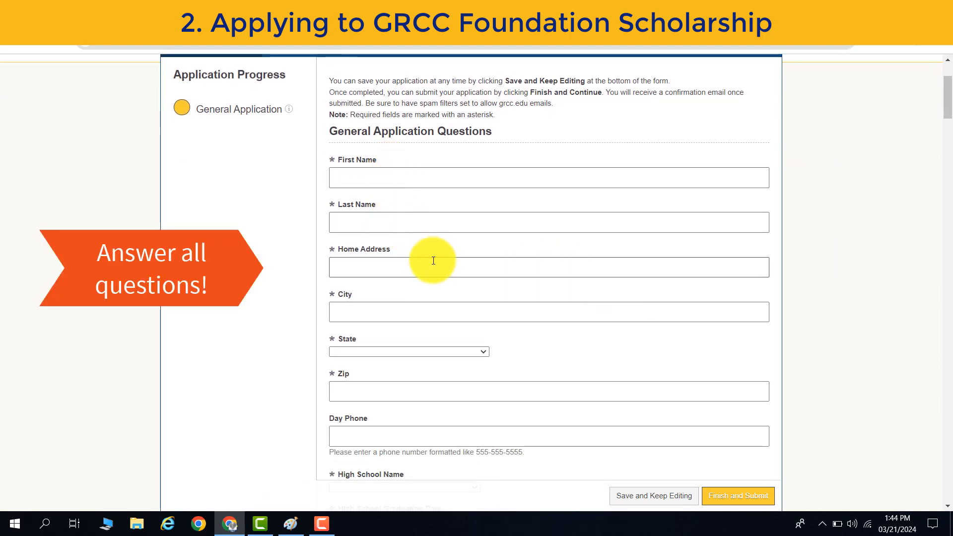
pyautogui.scroll(-3, 433, 261)
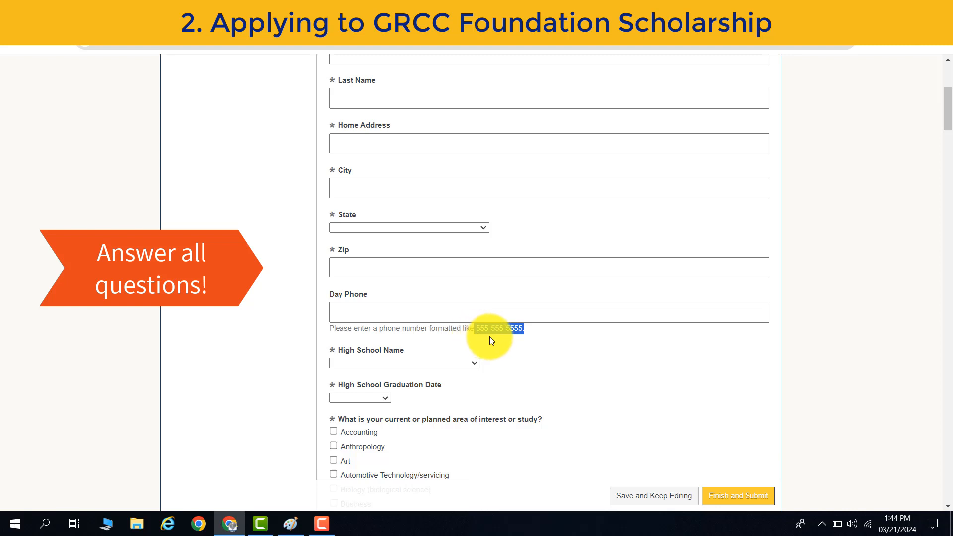
pyautogui.click(566, 350)
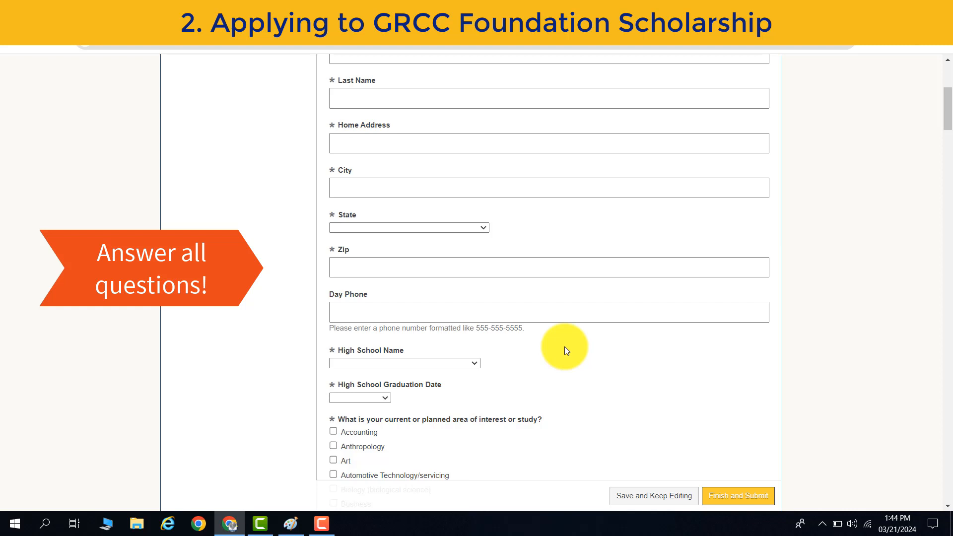
pyautogui.scroll(-4, 564, 347)
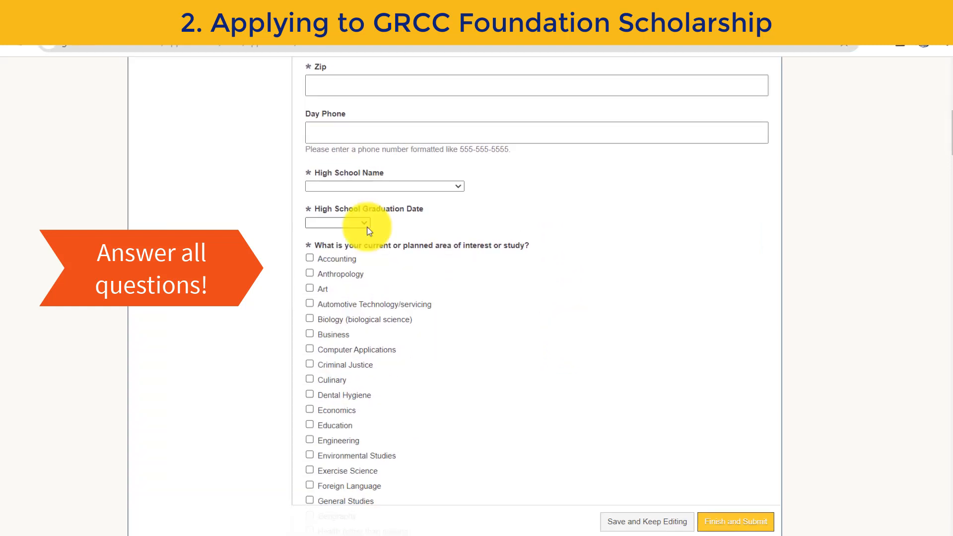
pyautogui.click(368, 227)
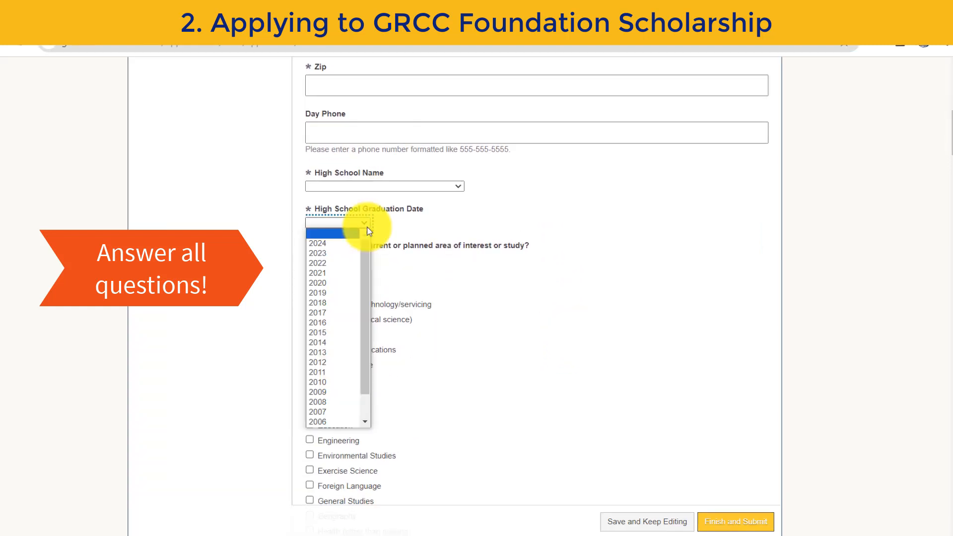
pyautogui.click(351, 248)
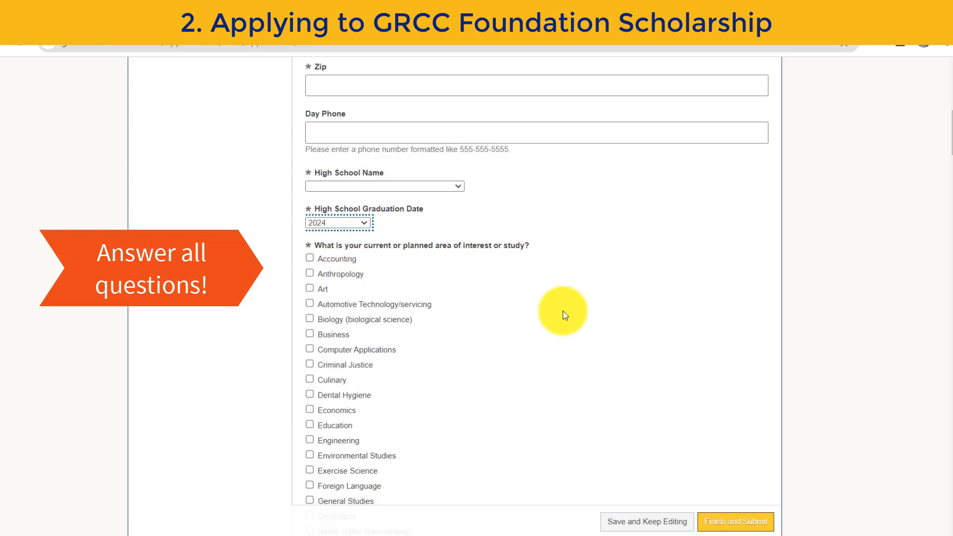
# - Look through the area of interest or study options and activate the answer field for future degree plans
pyautogui.scroll(-3, 562, 310)
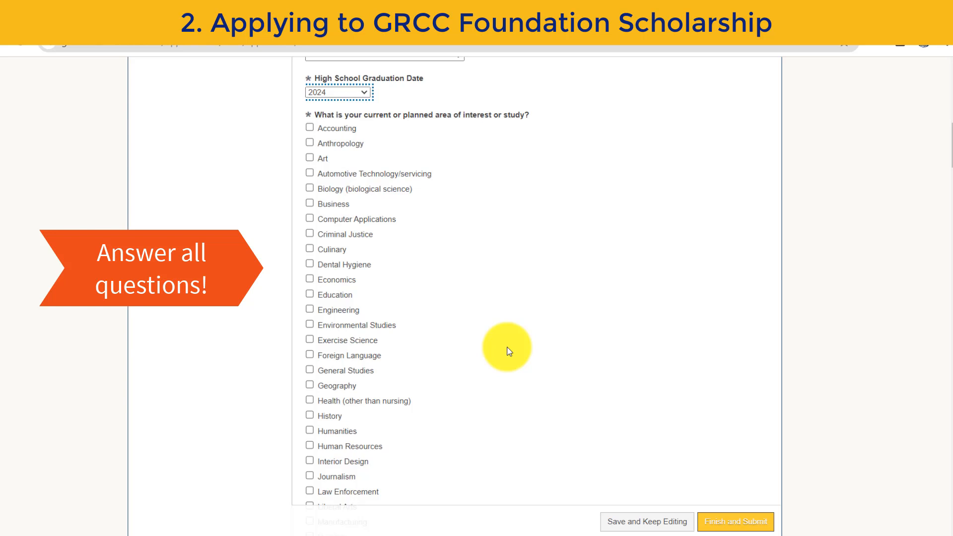
pyautogui.scroll(-8, 509, 351)
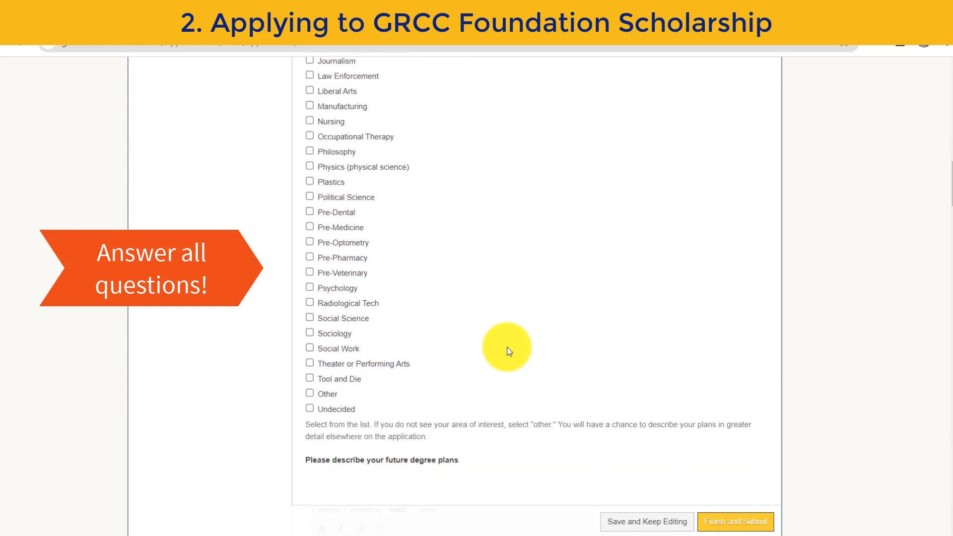
pyautogui.scroll(-2, 508, 351)
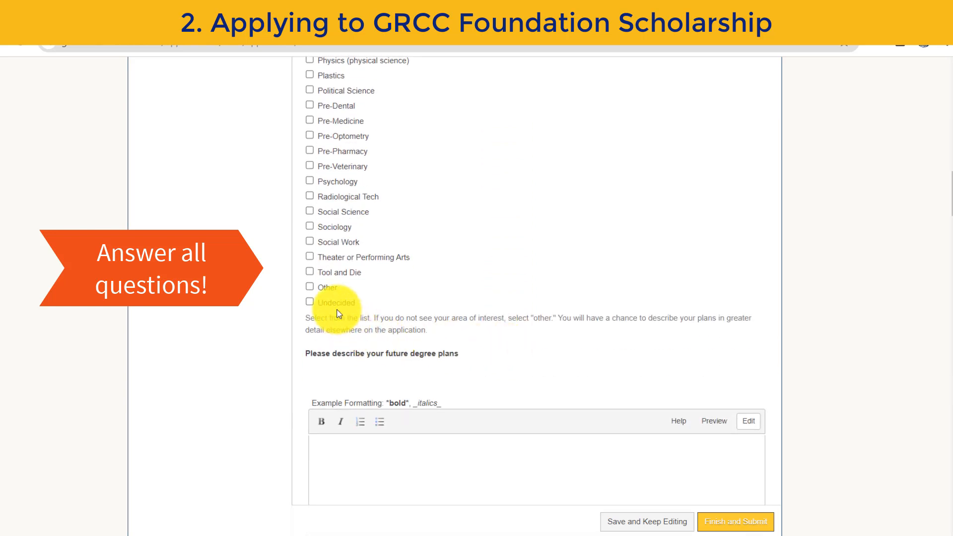
pyautogui.scroll(-4, 579, 367)
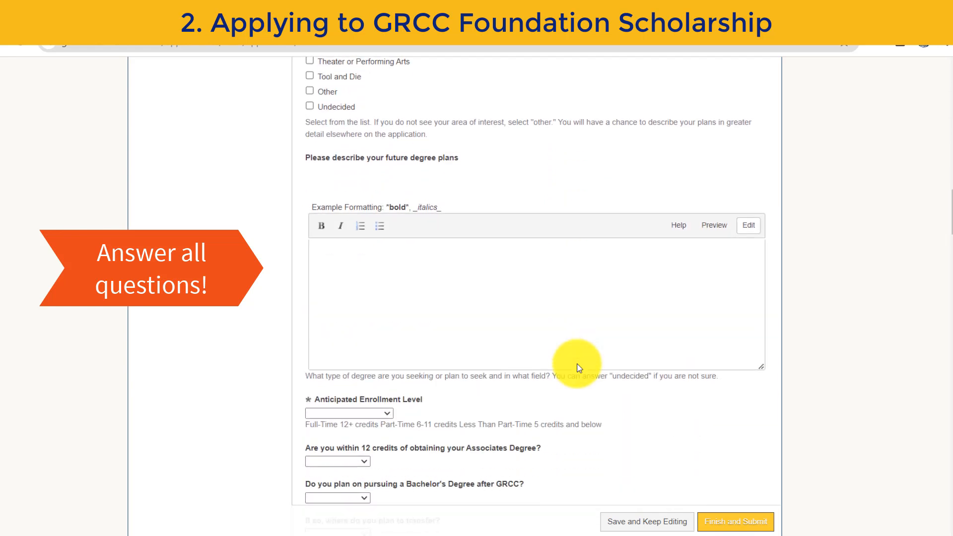
pyautogui.scroll(-1, 579, 367)
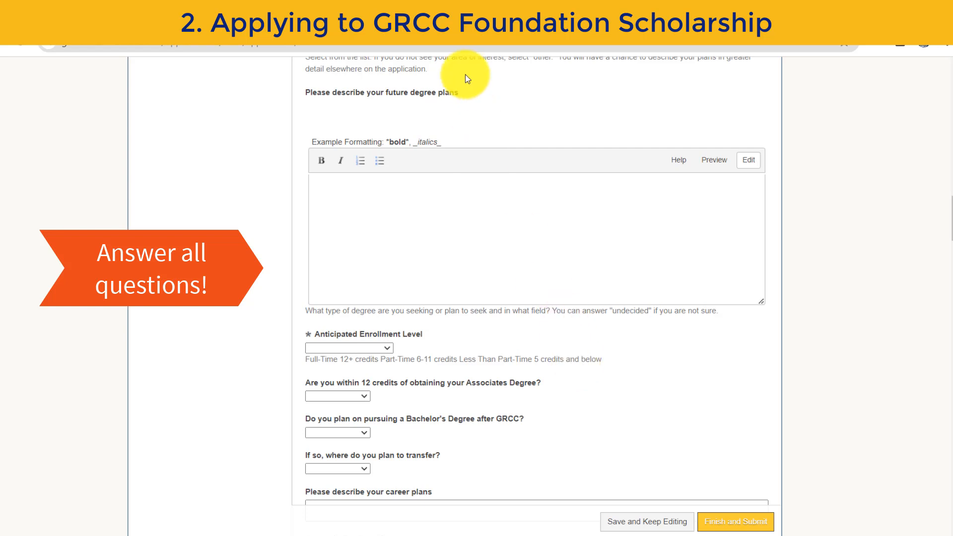
pyautogui.click(403, 202)
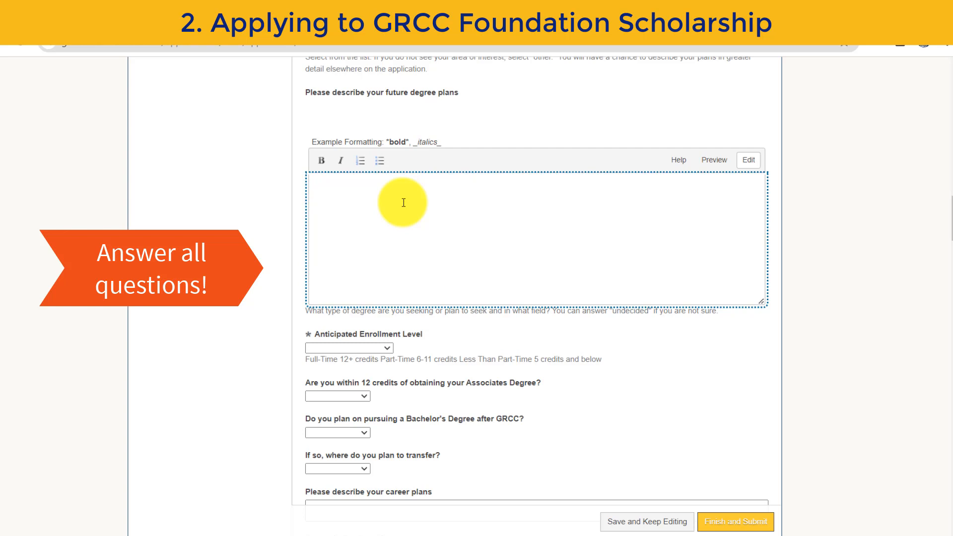
# - Set the Anticipated Enrollment Level to Full-Time
pyautogui.scroll(-2, 409, 202)
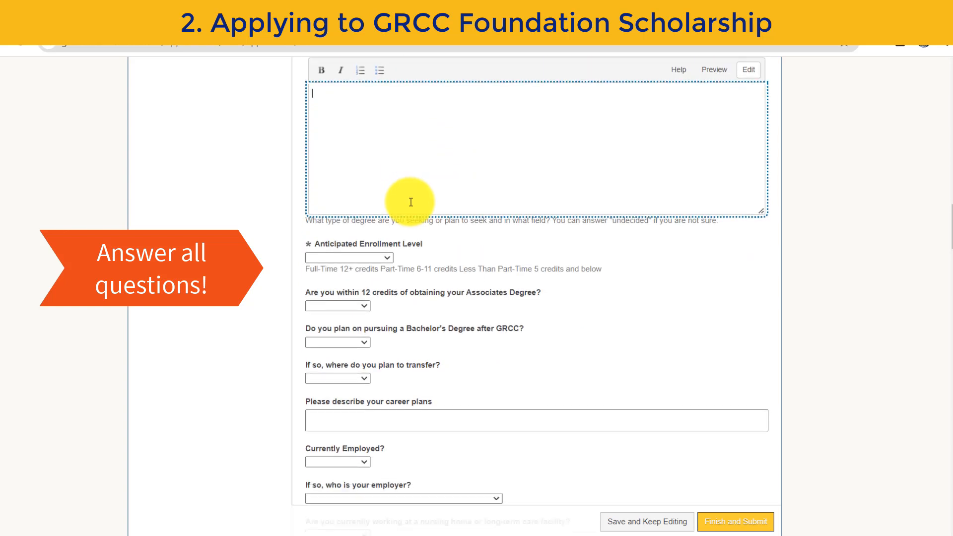
pyautogui.scroll(-3, 410, 202)
pyautogui.click(387, 154)
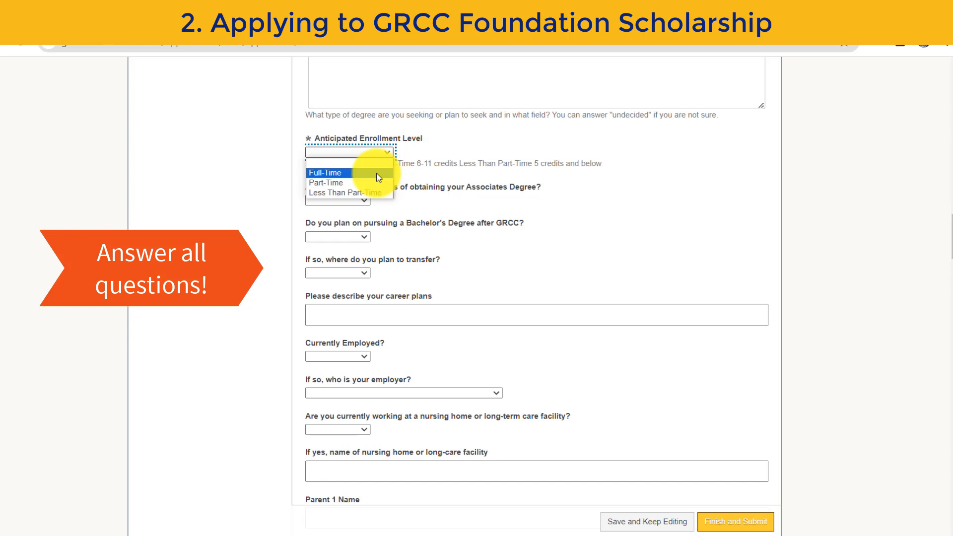
pyautogui.click(378, 173)
# - Answer No to being within 12 credits of the Associates Degree and Undecided to pursuing a Bachelor's Degree after GRCC
pyautogui.click(368, 202)
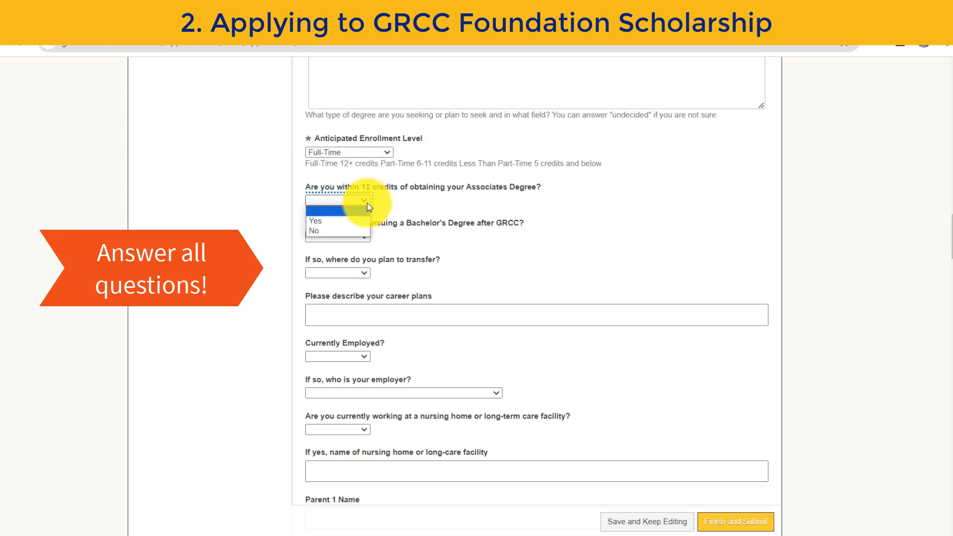
pyautogui.click(351, 231)
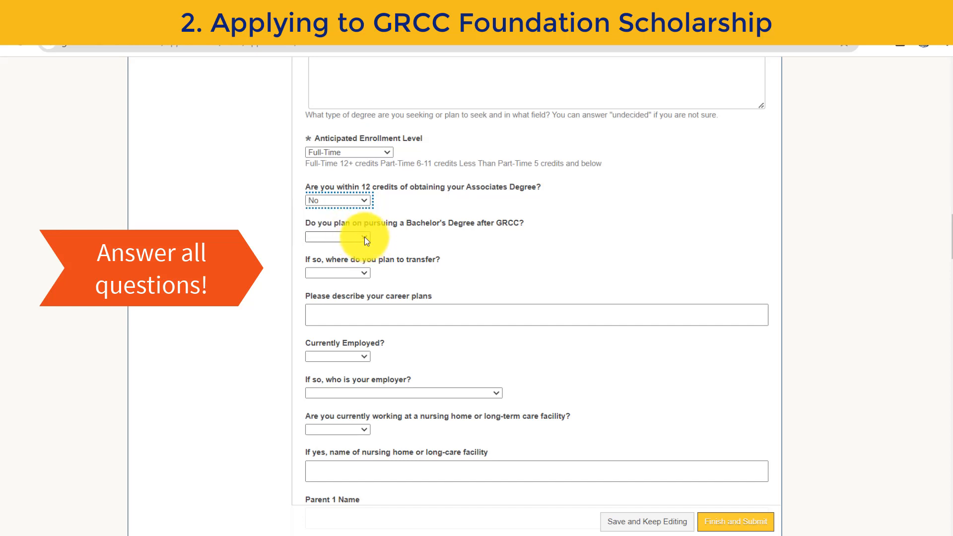
pyautogui.click(366, 237)
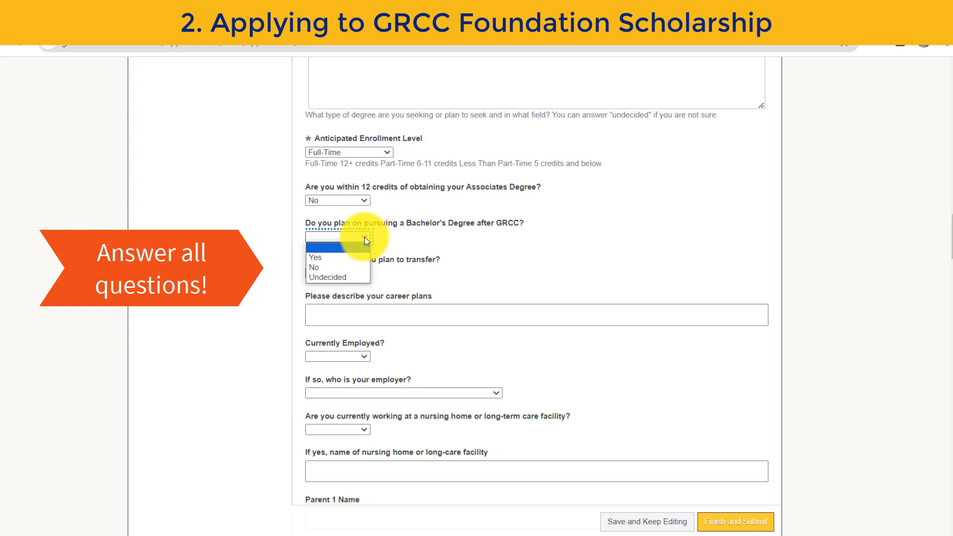
pyautogui.click(351, 279)
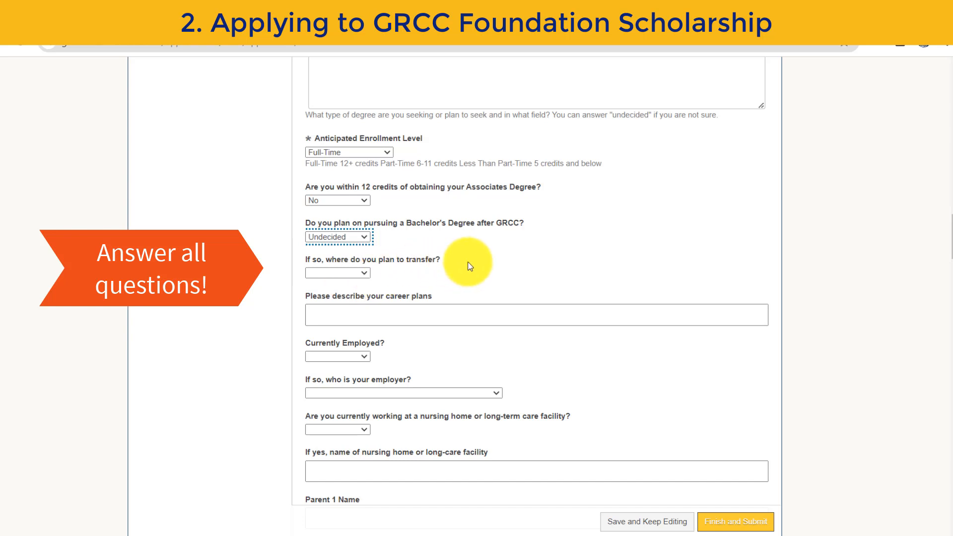
# - Set the answer about where the student plans to transfer to Undecided
pyautogui.scroll(-3, 470, 266)
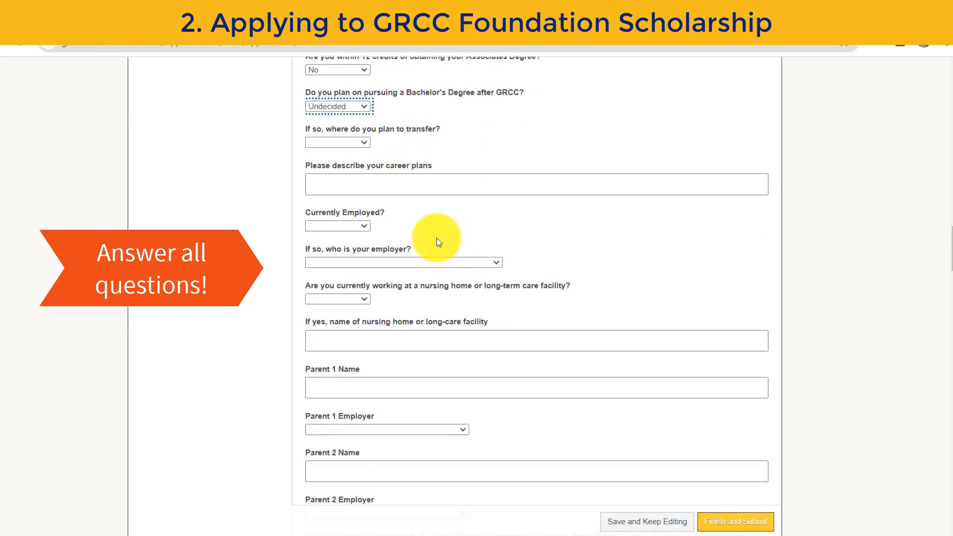
pyautogui.click(364, 144)
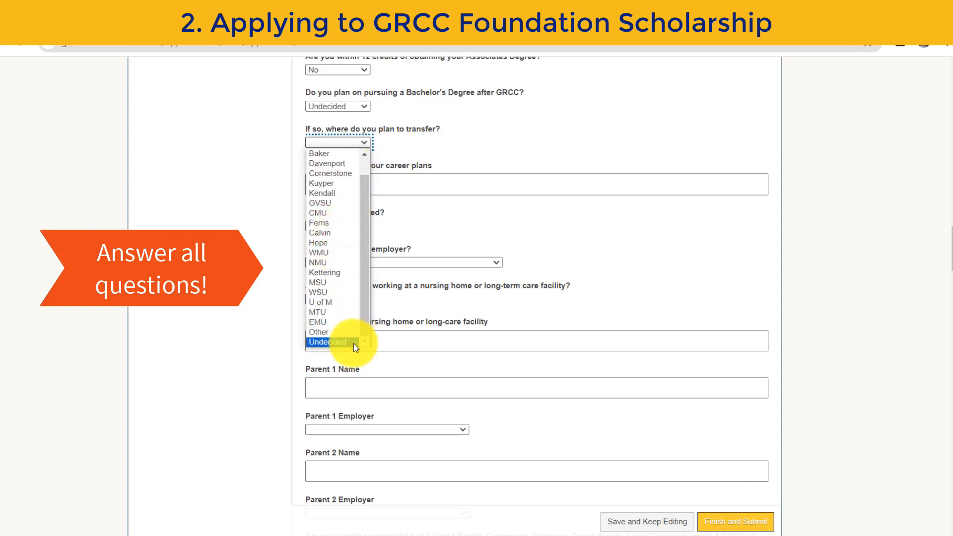
pyautogui.click(353, 343)
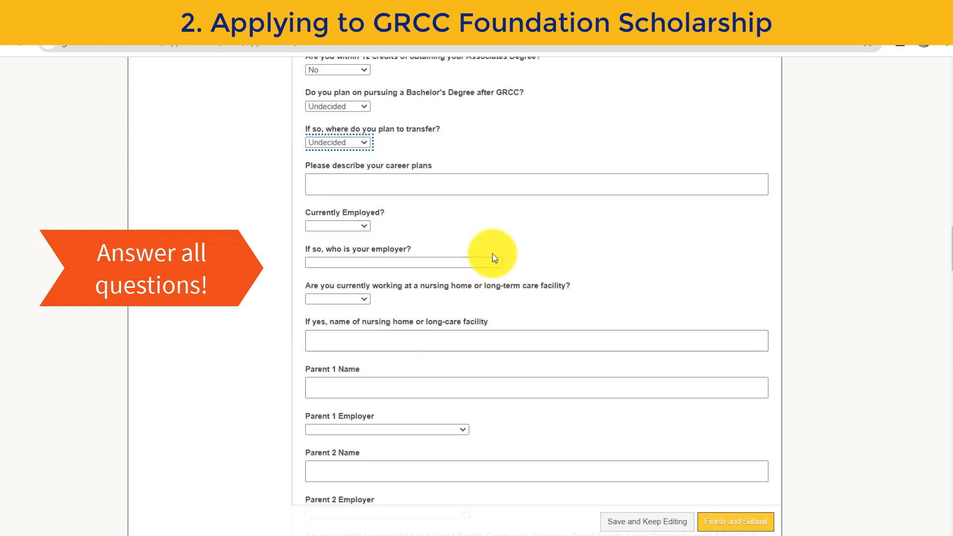
# - Set the applicant's current employer to Other
pyautogui.click(424, 192)
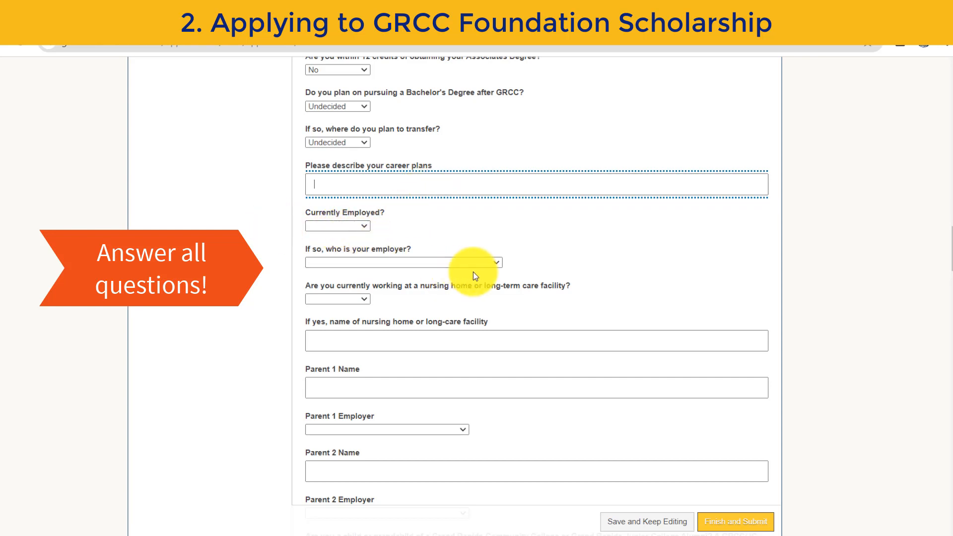
pyautogui.click(493, 264)
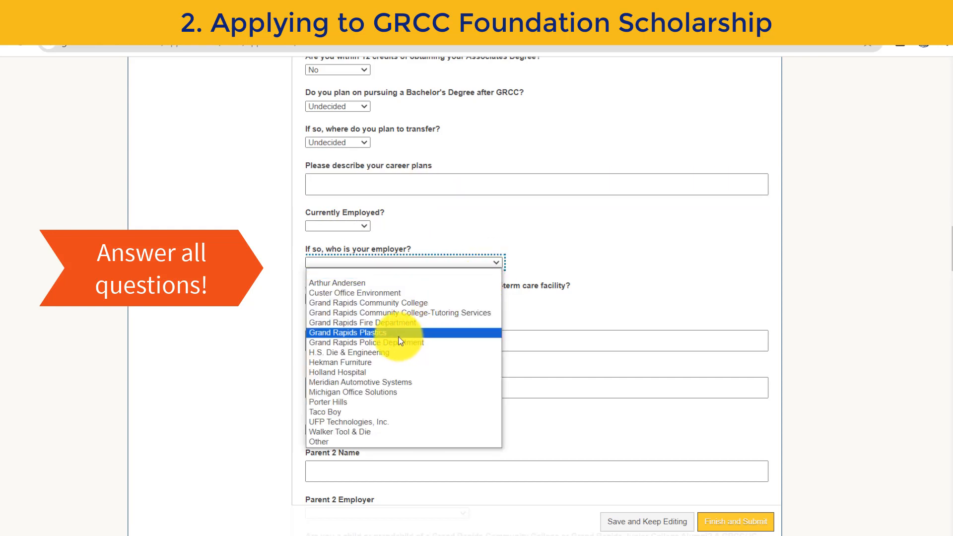
pyautogui.click(329, 440)
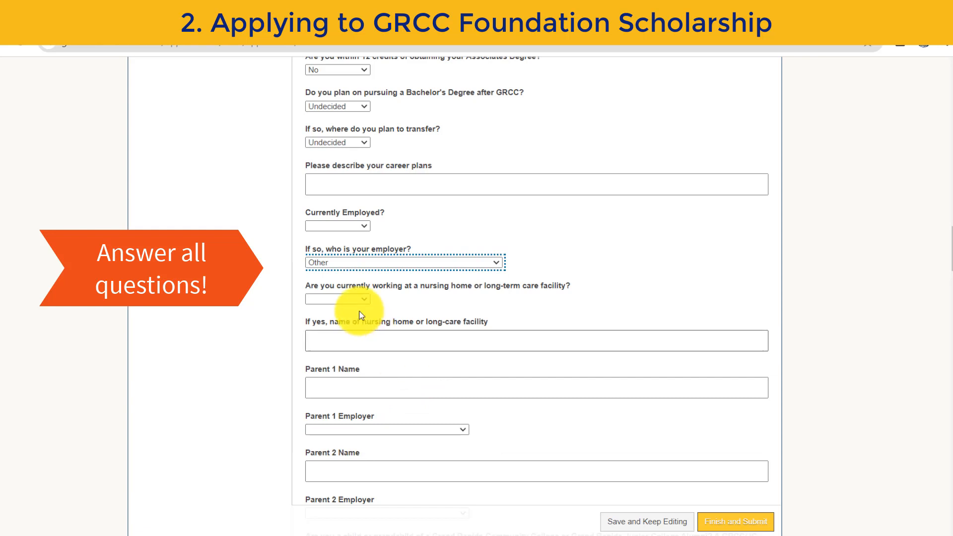
# - Look through the nursing home employment, parent employer and alumni relative questions, leaving them unanswered
pyautogui.click(365, 299)
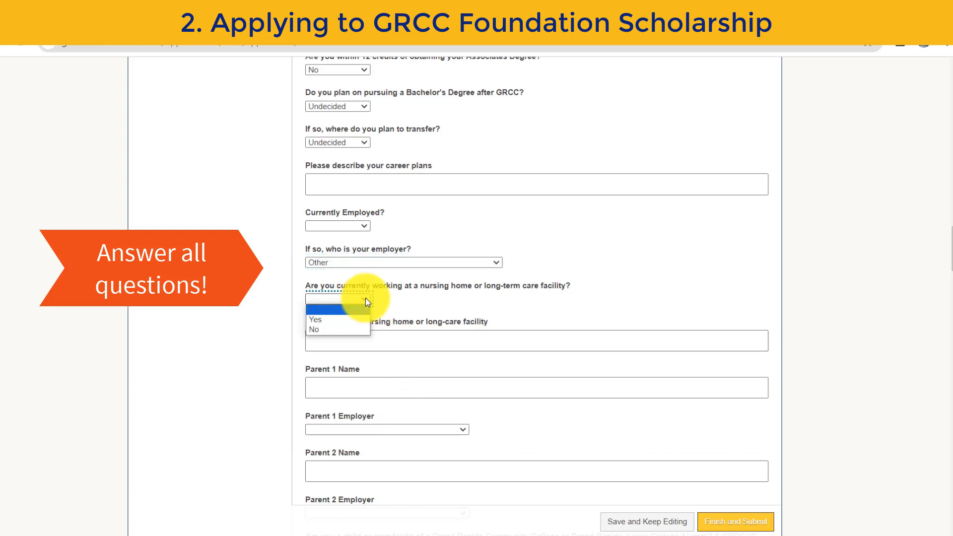
pyautogui.click(410, 336)
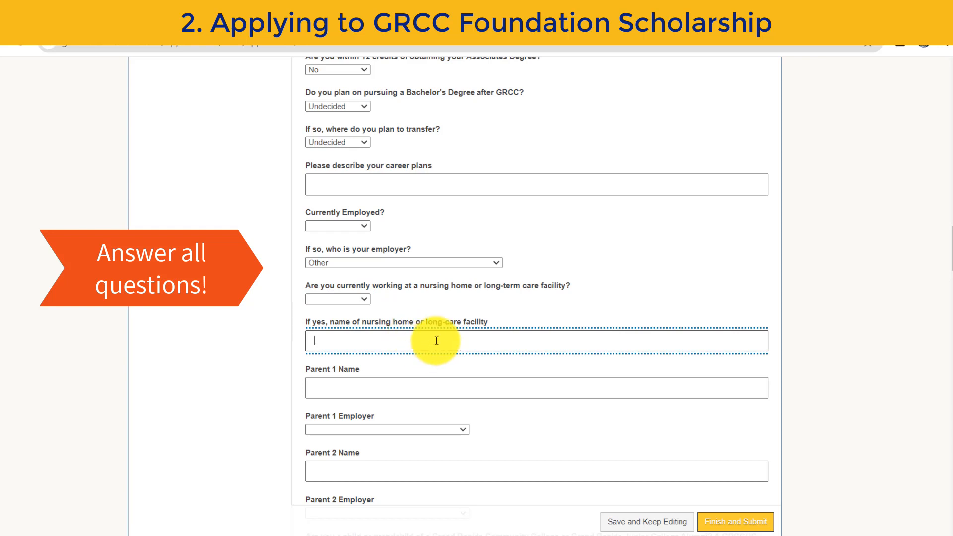
pyautogui.scroll(-4, 432, 336)
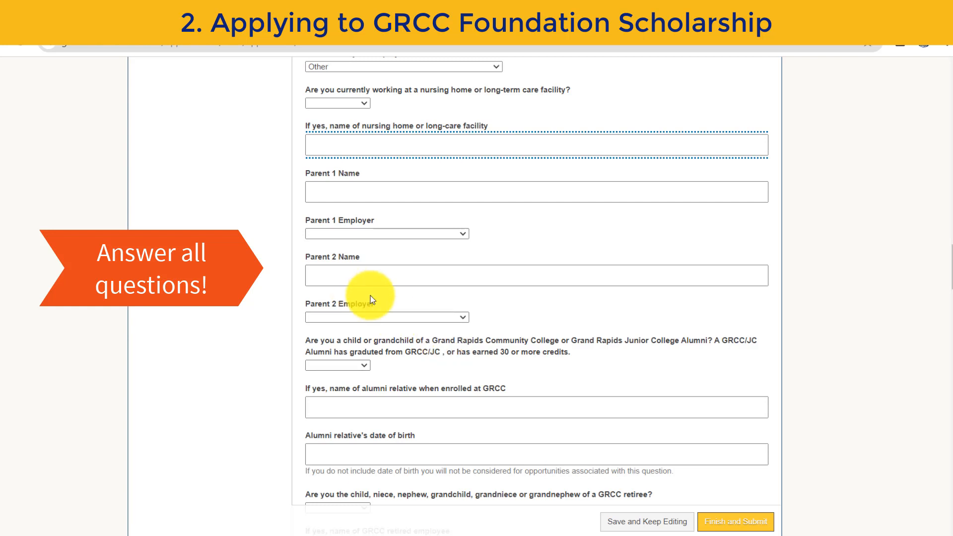
pyautogui.click(461, 233)
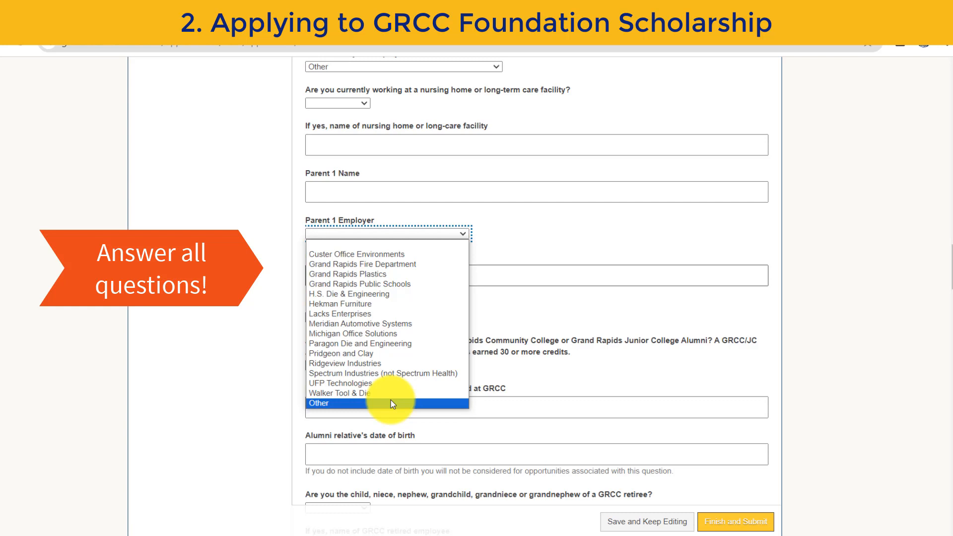
pyautogui.click(366, 410)
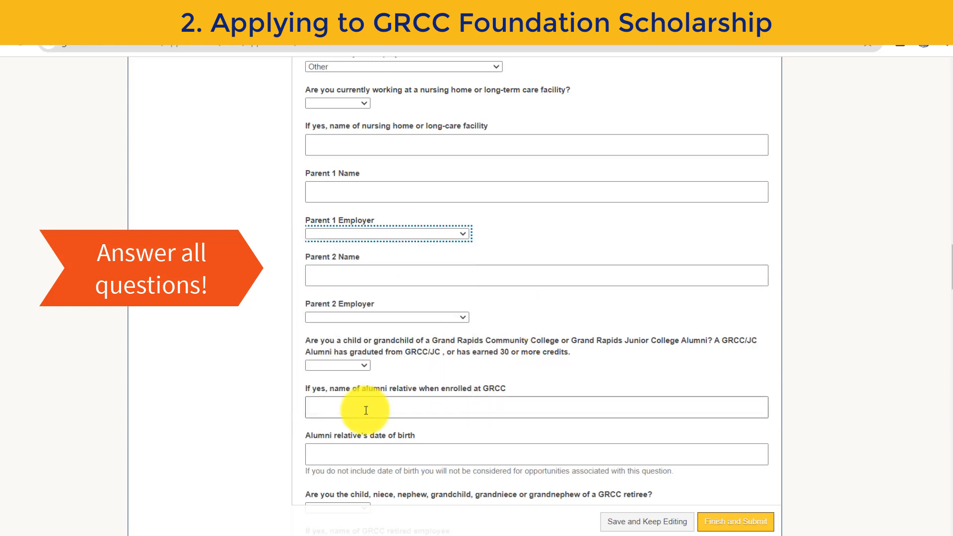
pyautogui.scroll(-2, 409, 351)
pyautogui.scroll(-2, 409, 352)
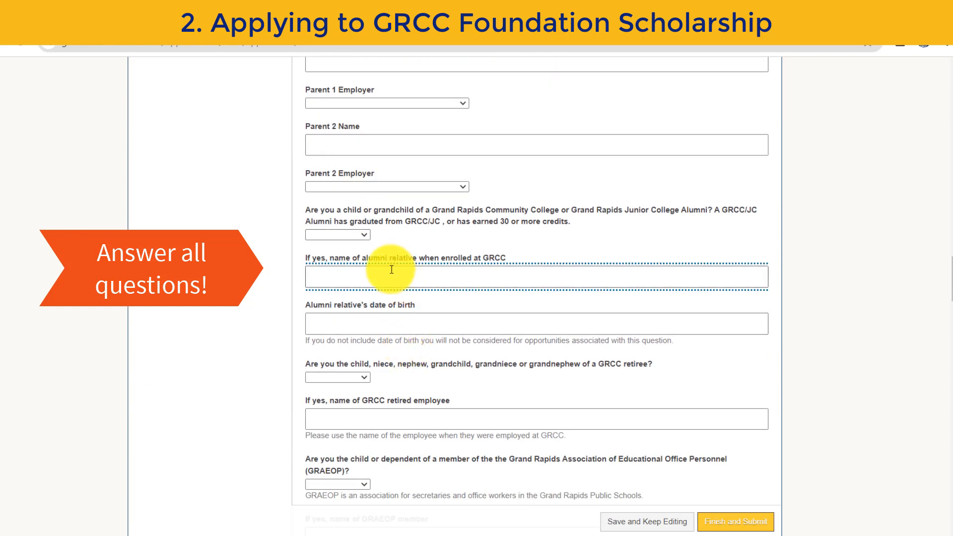
pyautogui.scroll(-2, 391, 269)
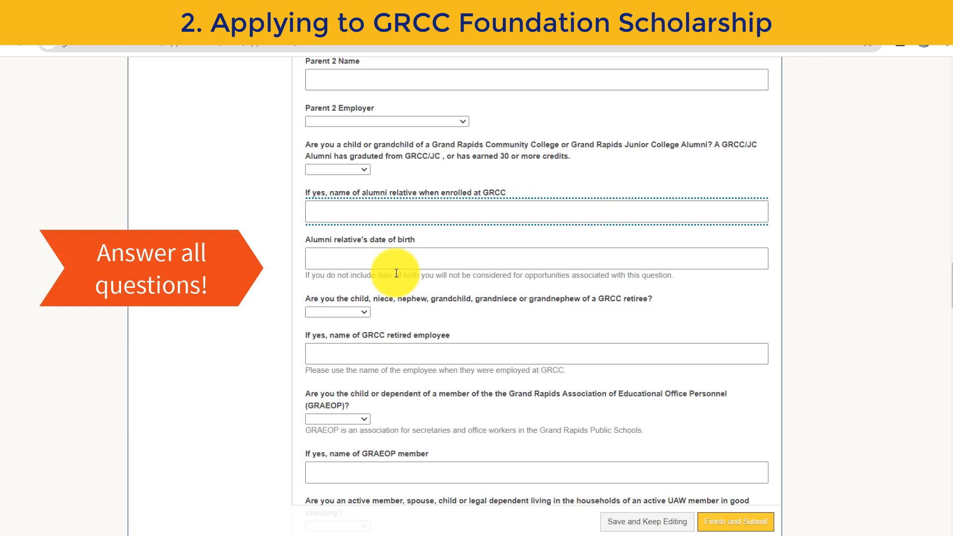
pyautogui.click(378, 261)
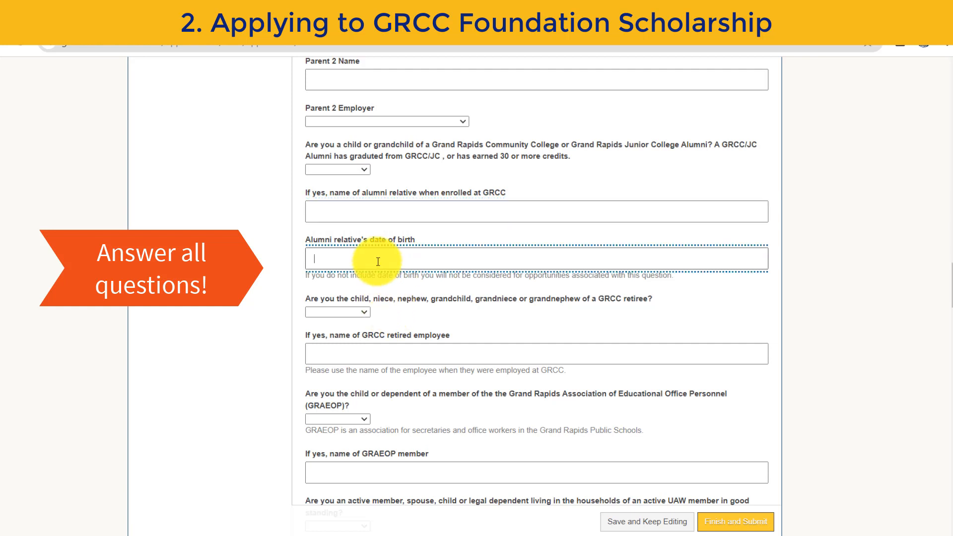
# - Review the GRAEOP, UAW, Heritage Hill and family background questions, and the athletics, community service and extracurricular activity questions
pyautogui.scroll(-3, 426, 284)
pyautogui.scroll(-1, 427, 285)
pyautogui.scroll(-3, 427, 283)
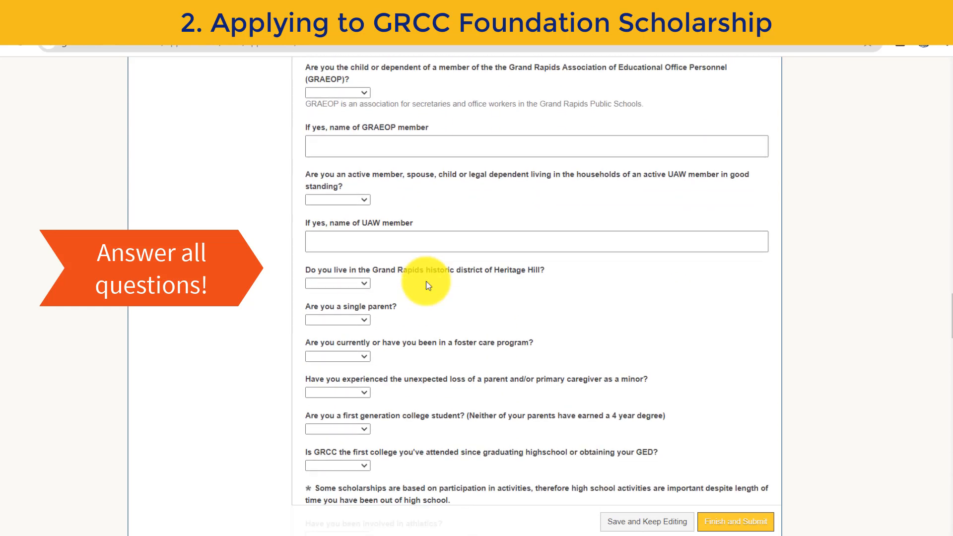
pyautogui.scroll(-1, 426, 285)
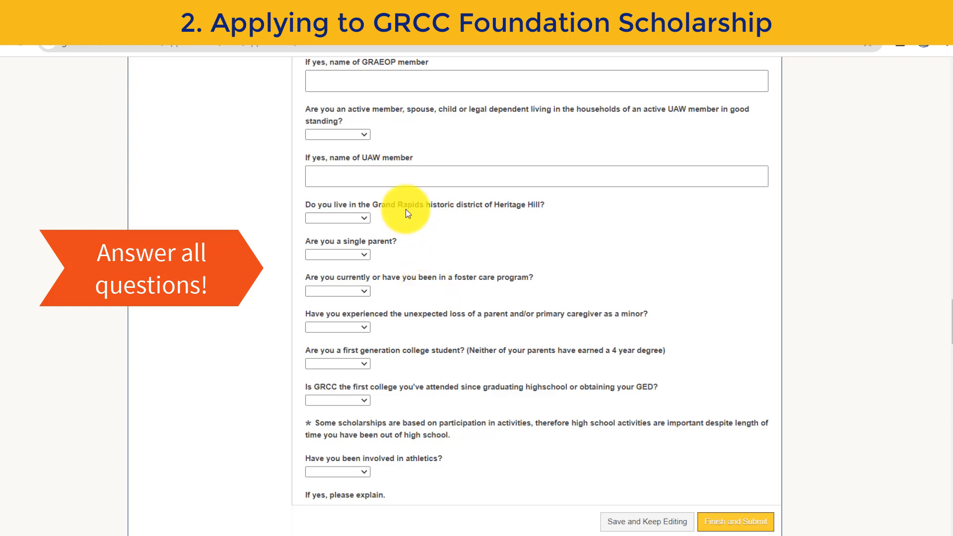
pyautogui.moveTo(373, 204); pyautogui.dragTo(451, 217)
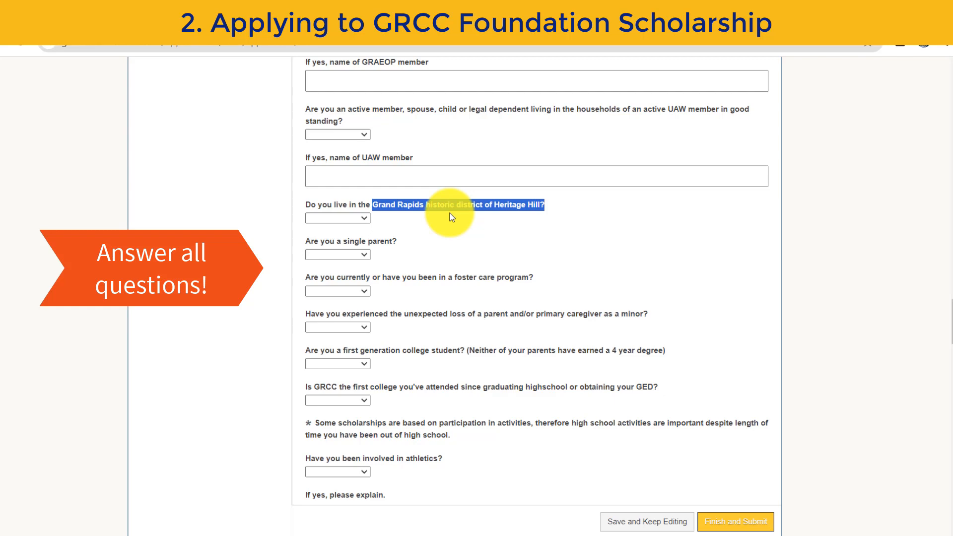
pyautogui.scroll(-4, 517, 331)
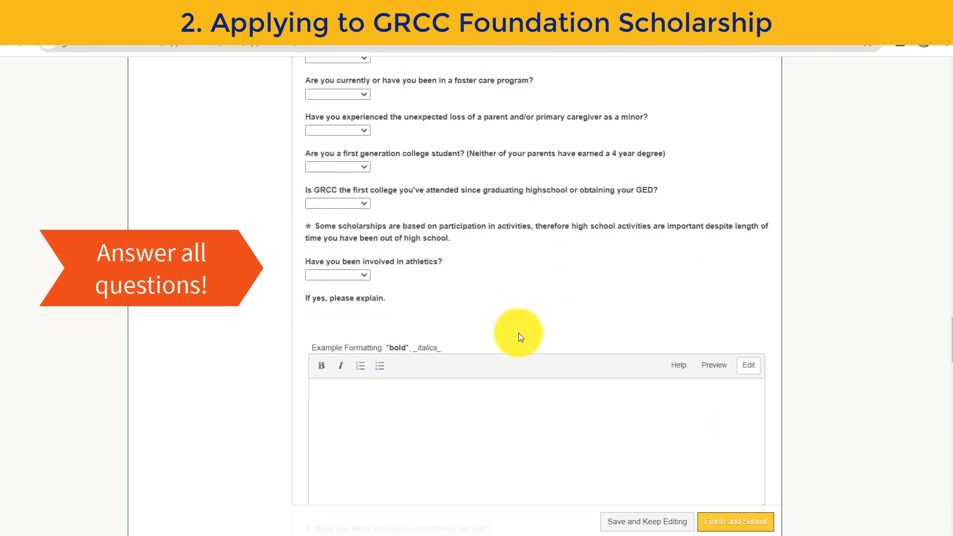
pyautogui.scroll(-1, 526, 332)
pyautogui.scroll(-1, 567, 299)
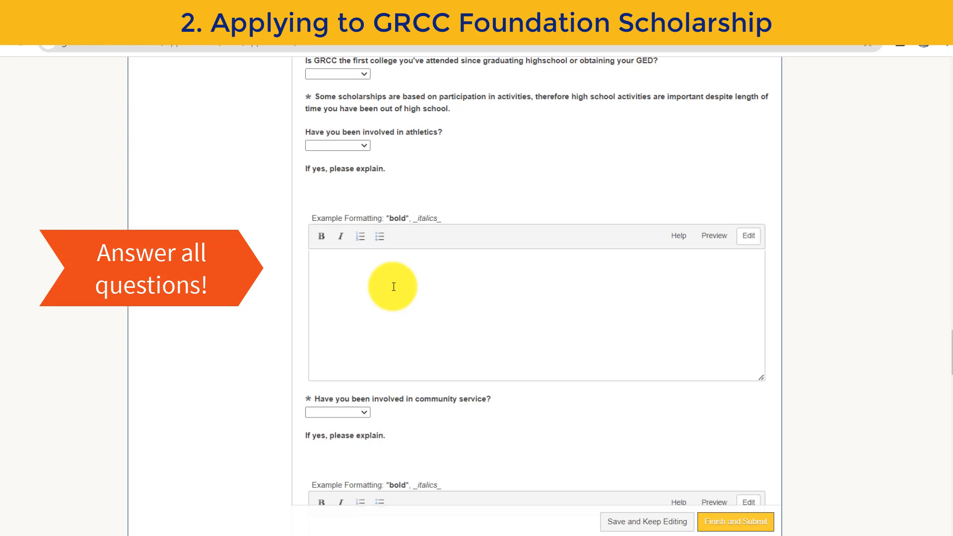
pyautogui.scroll(-5, 393, 287)
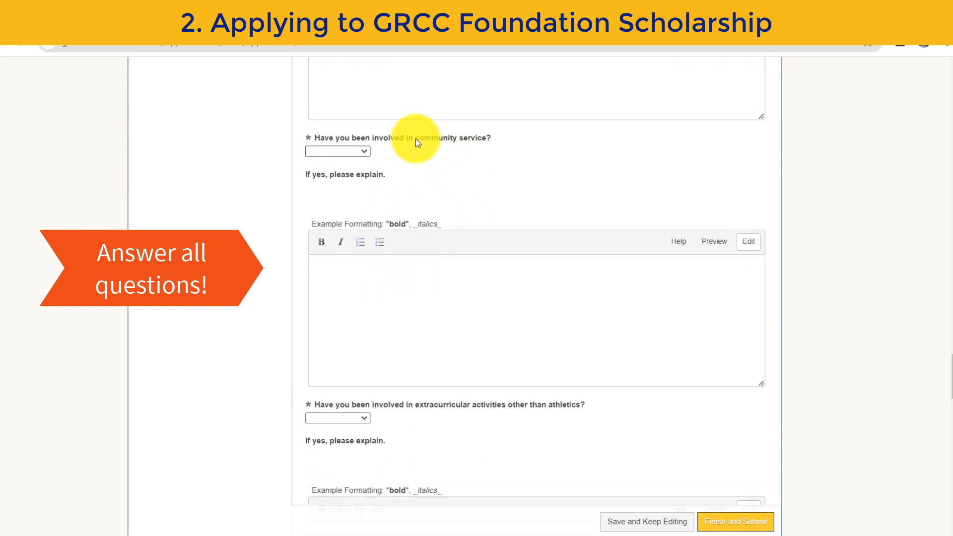
pyautogui.scroll(-4, 415, 140)
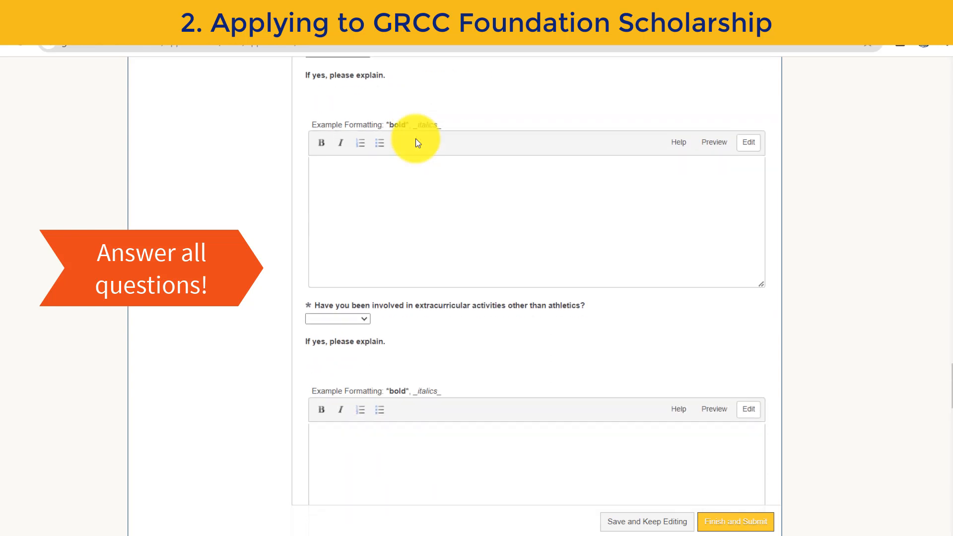